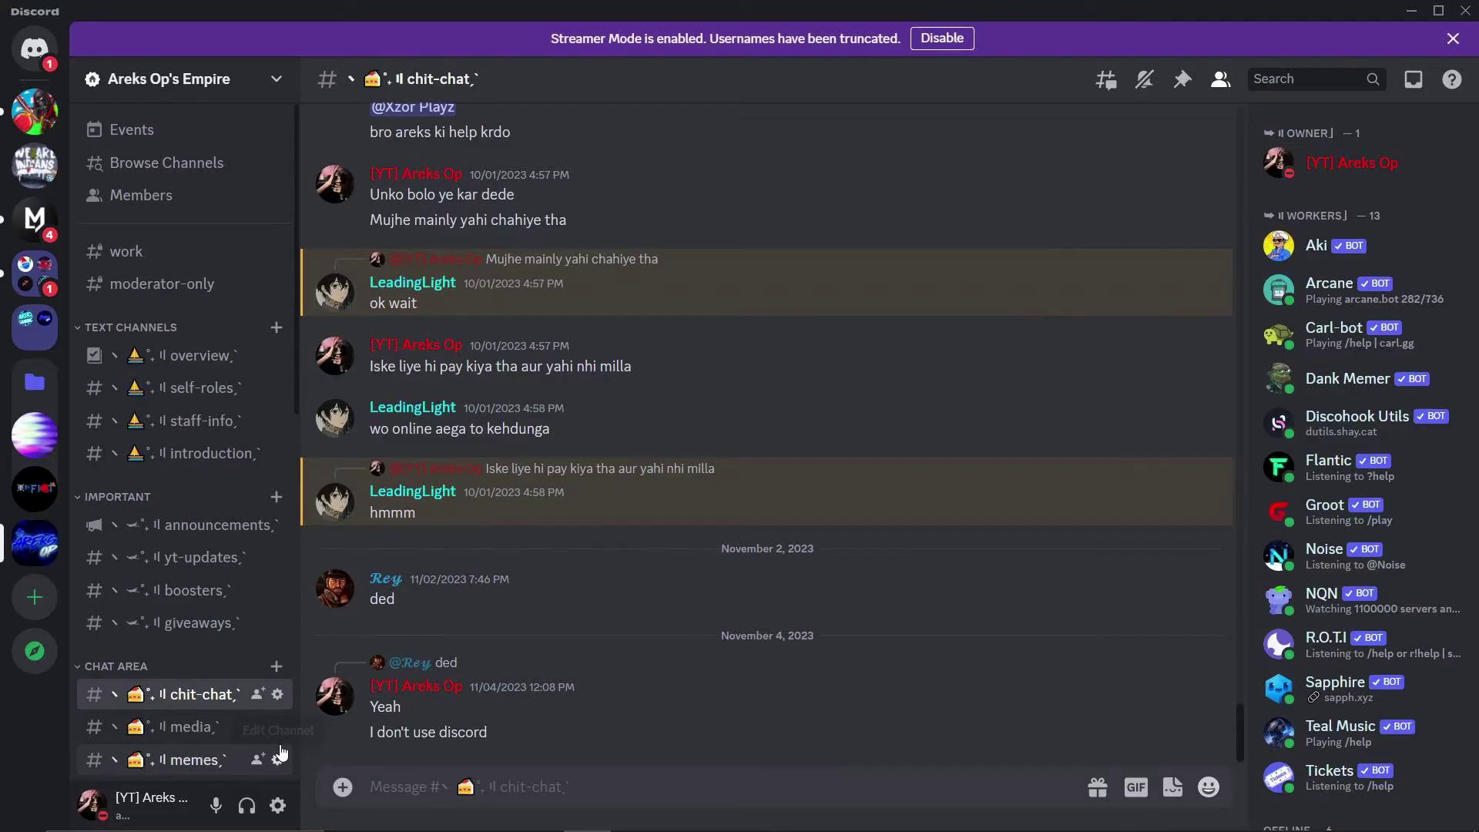
Open User Settings and go to the Voice & Video page under App Settings.
click(279, 808)
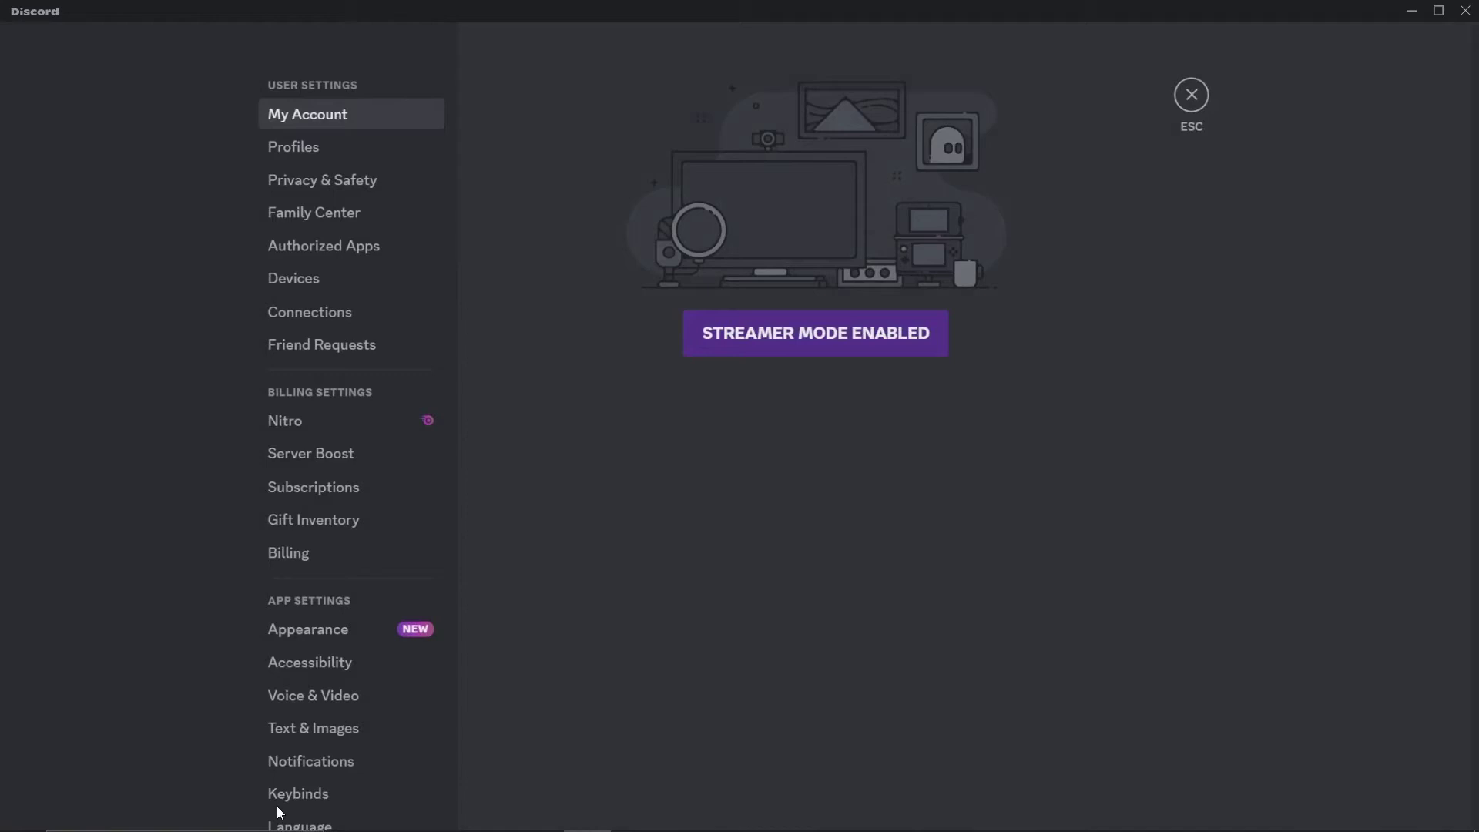
scroll(342, 743, down, 2)
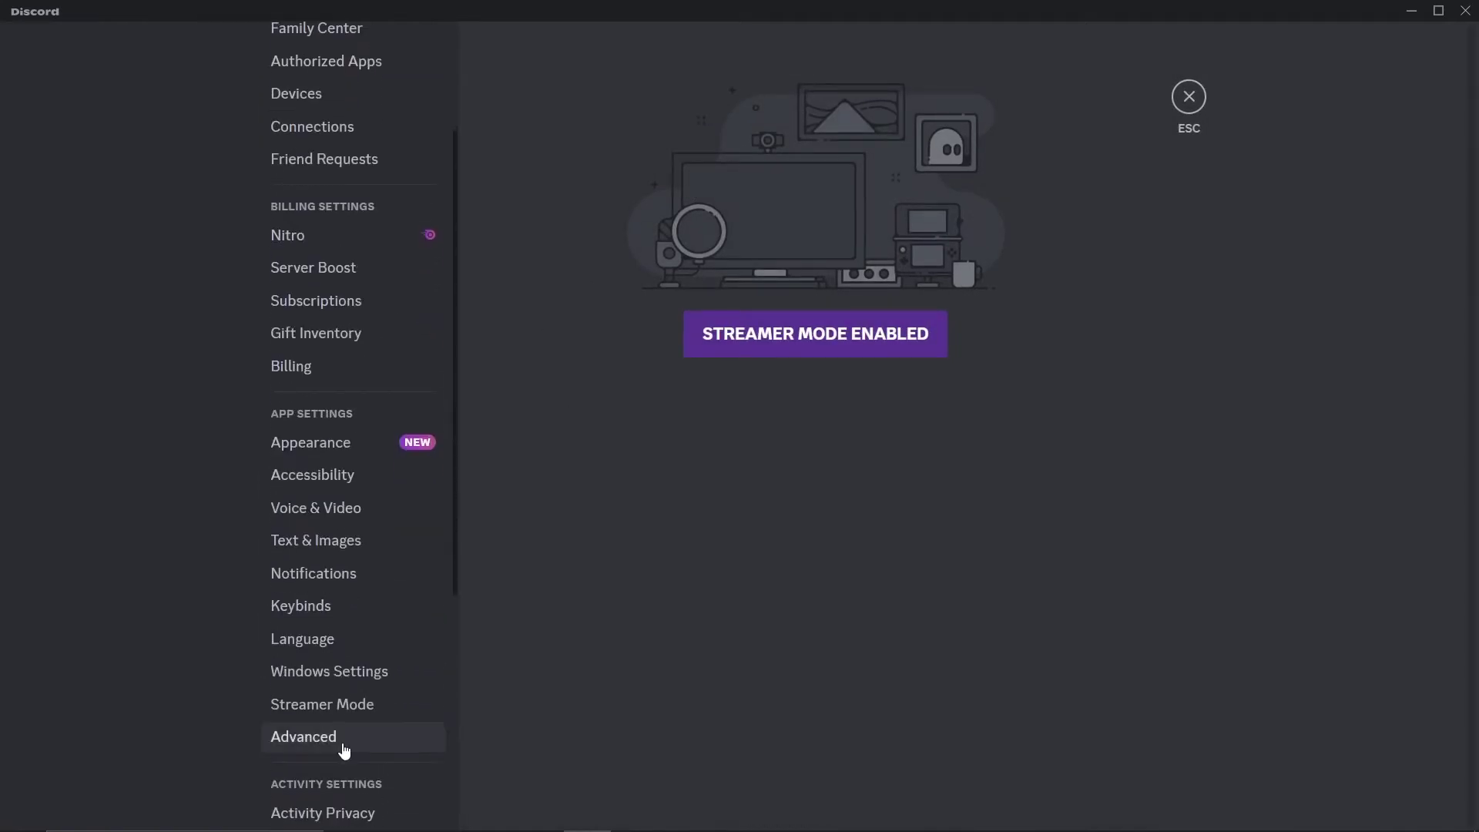
click(357, 515)
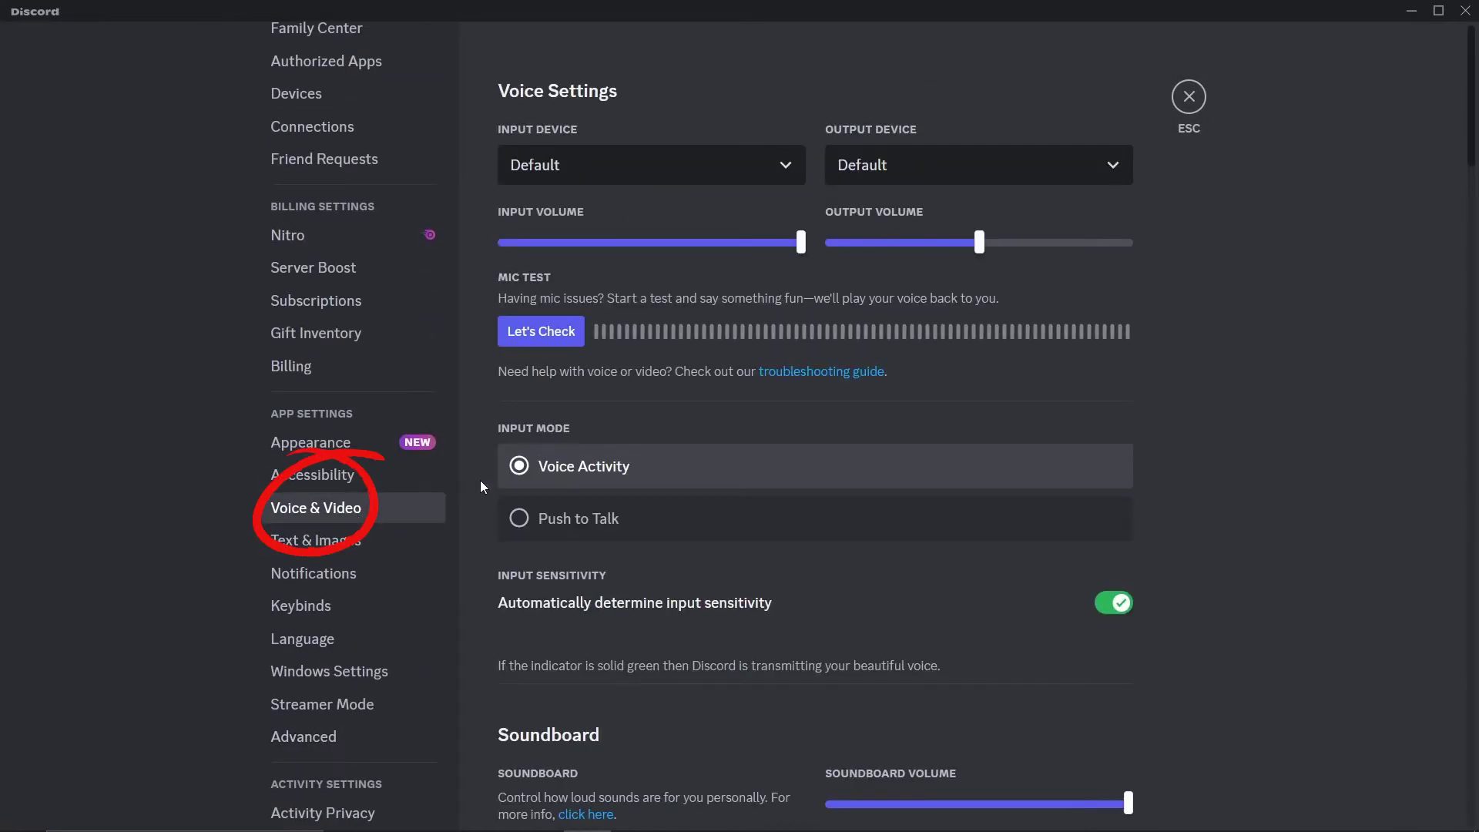
scroll(760, 546, down, 3)
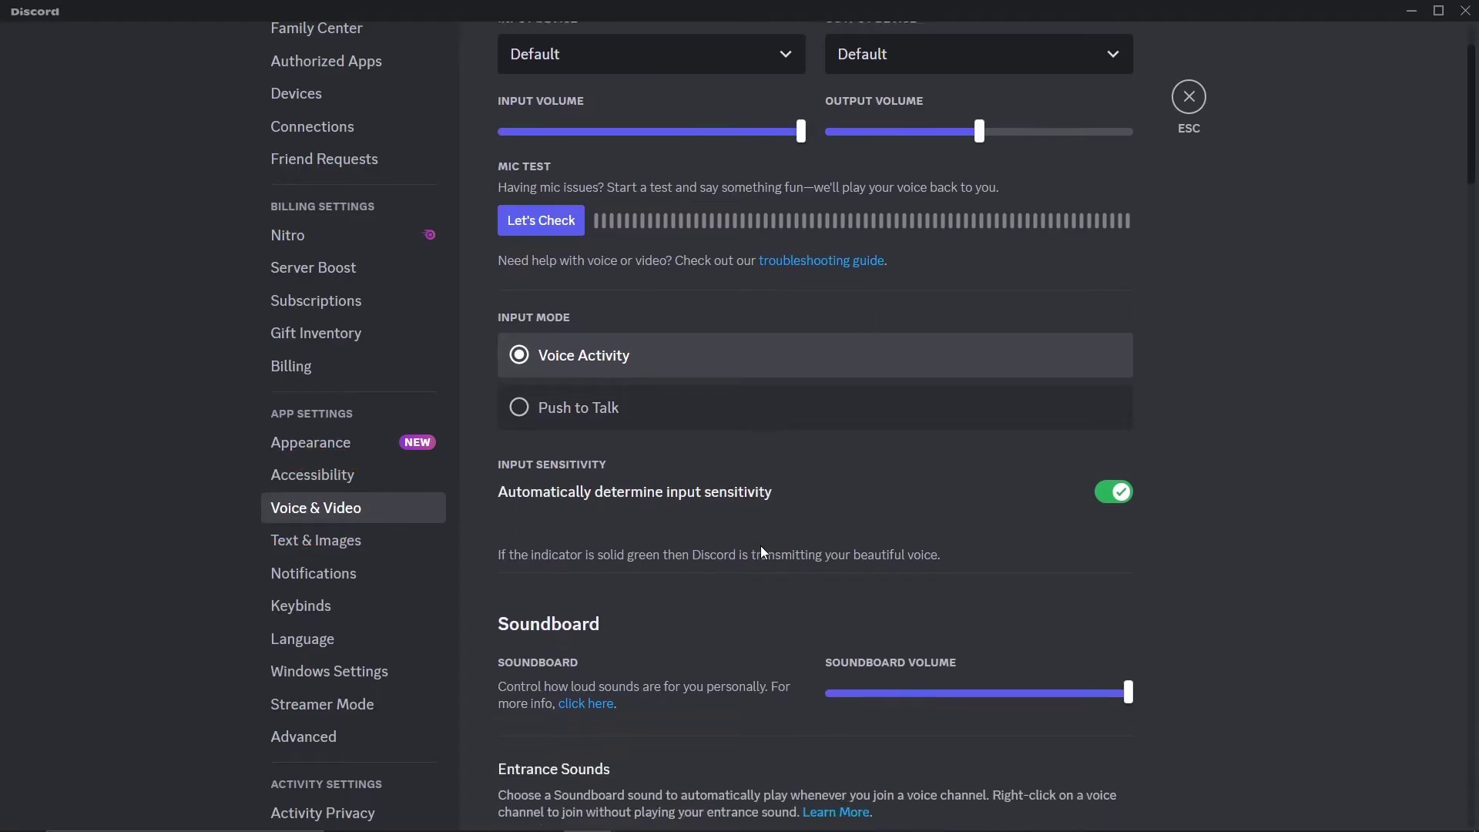
scroll(761, 546, down, 2)
scroll(760, 546, down, 10)
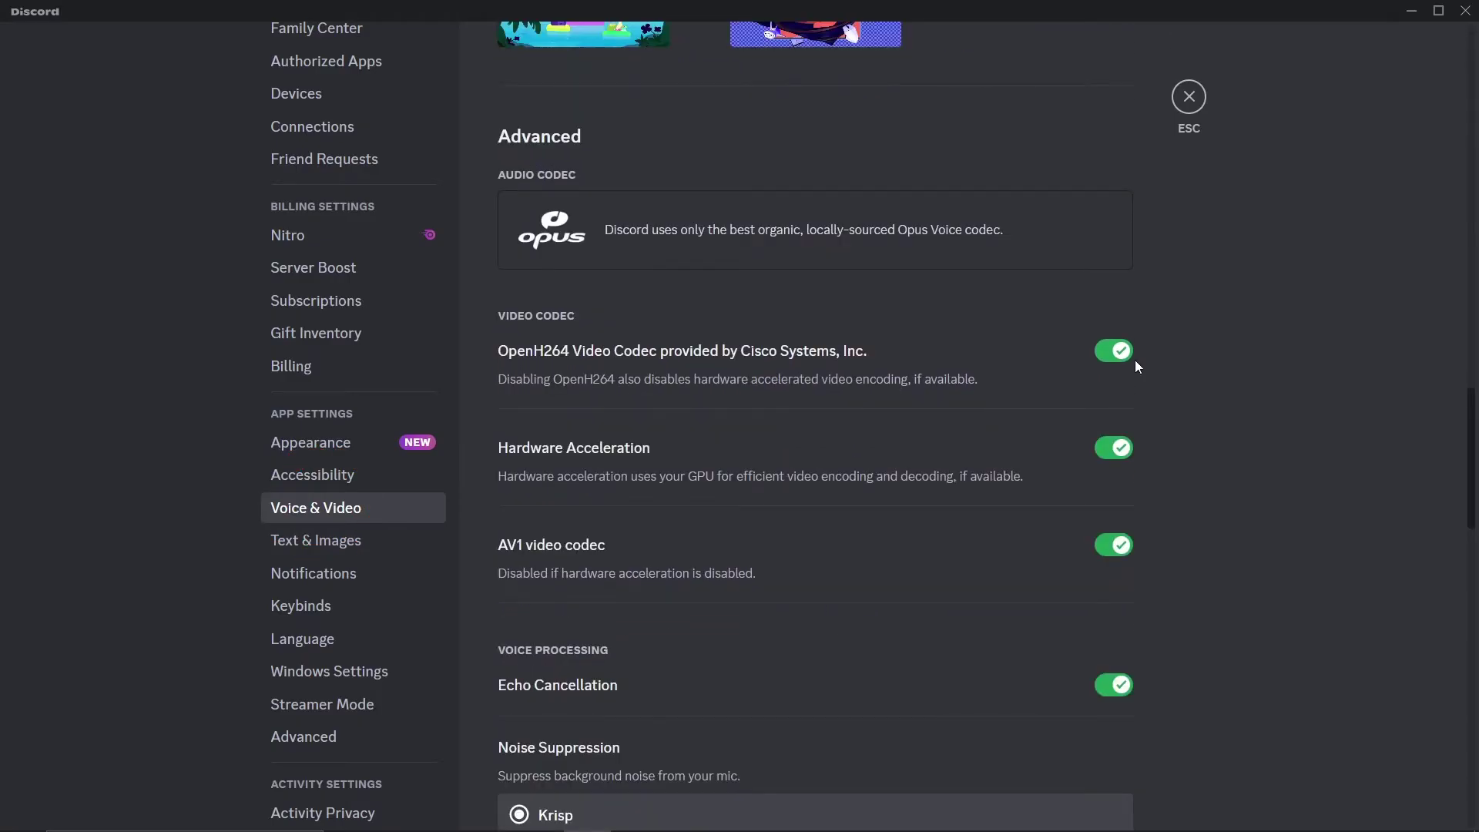
scroll(1055, 420, down, 3)
Switch Echo Cancellation off and choose None for Noise Suppression.
click(1113, 391)
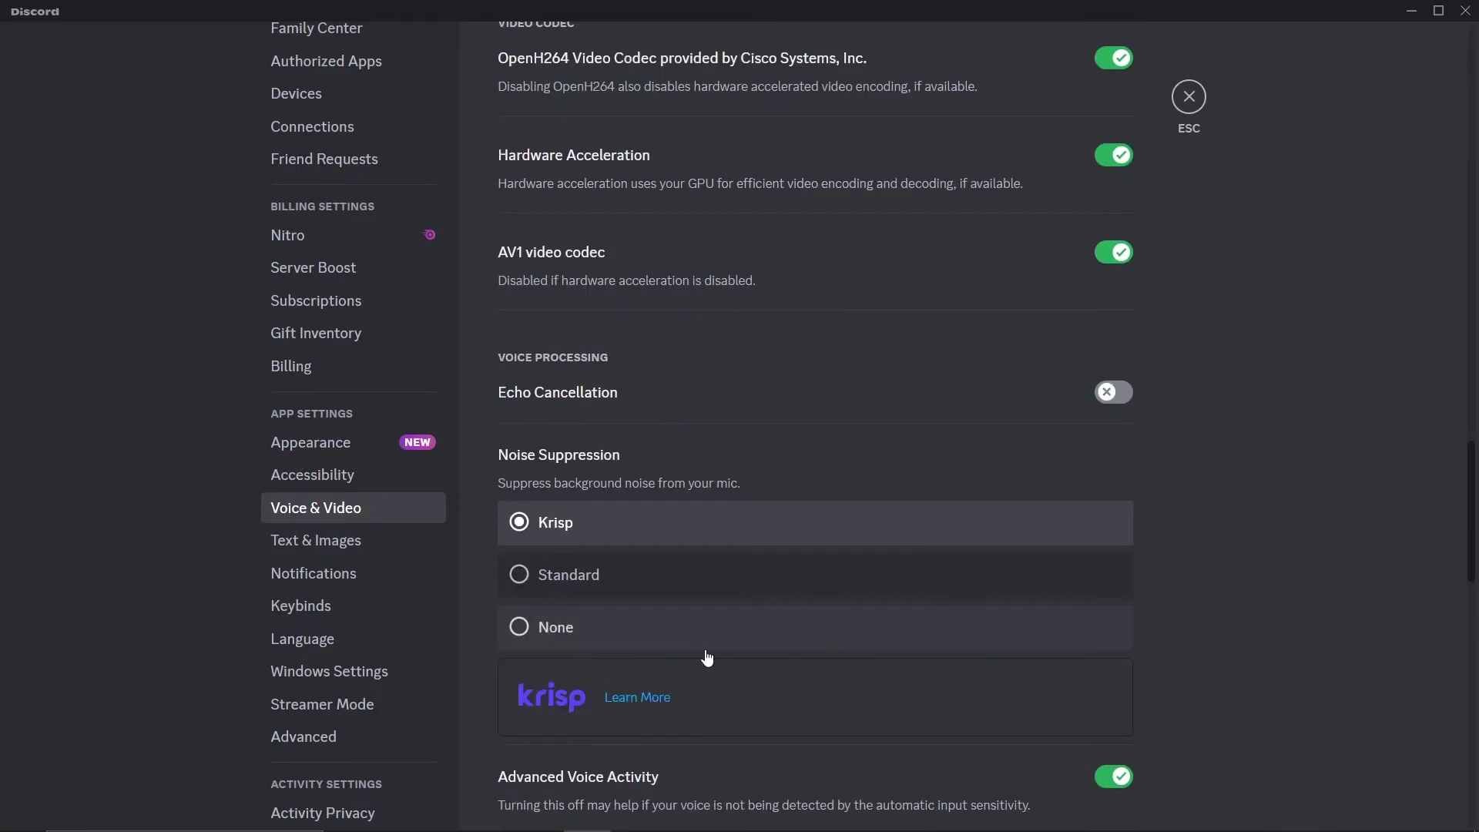
click(685, 642)
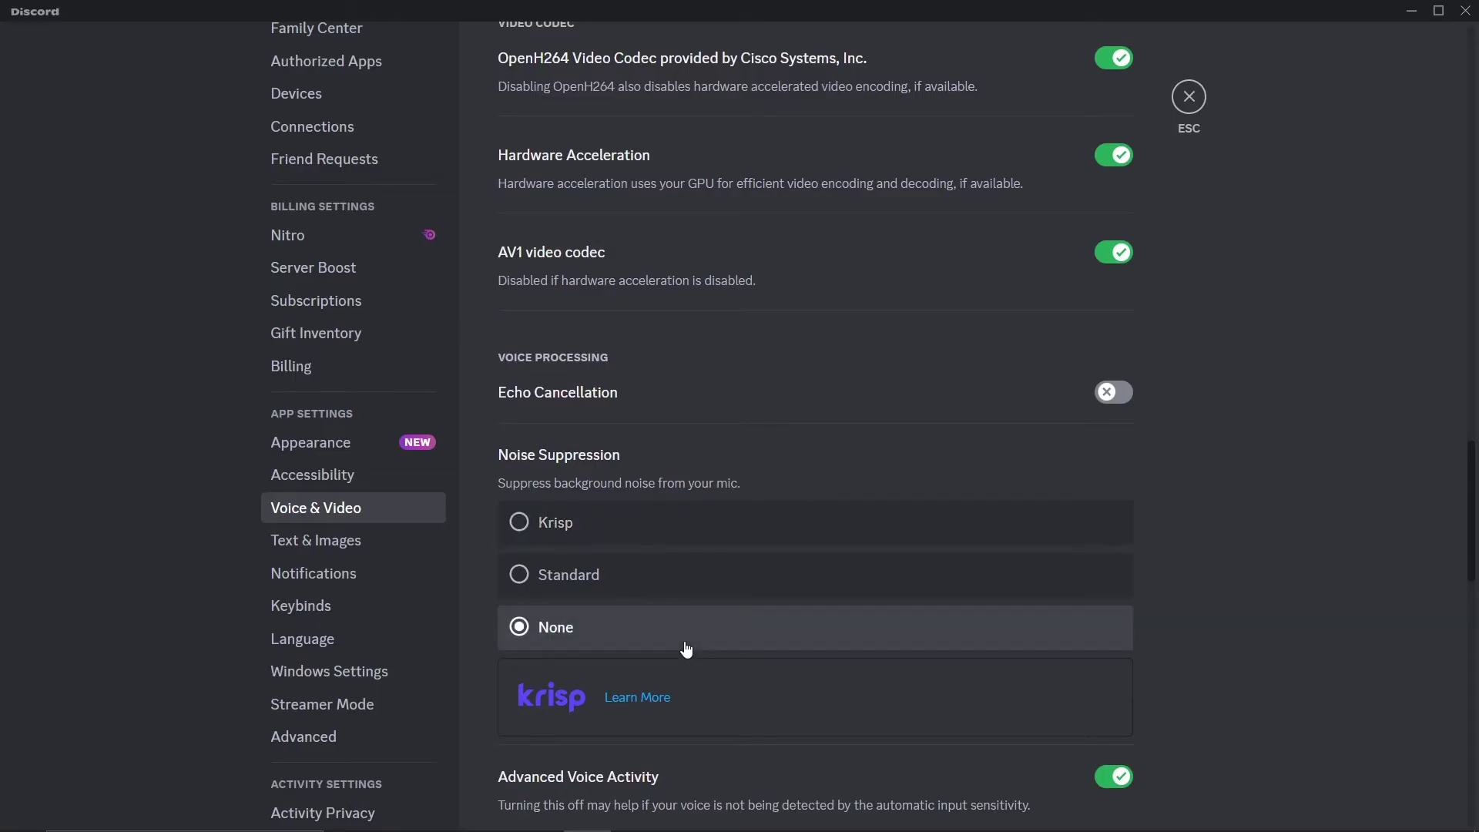
scroll(686, 647, down, 3)
scroll(686, 647, down, 3)
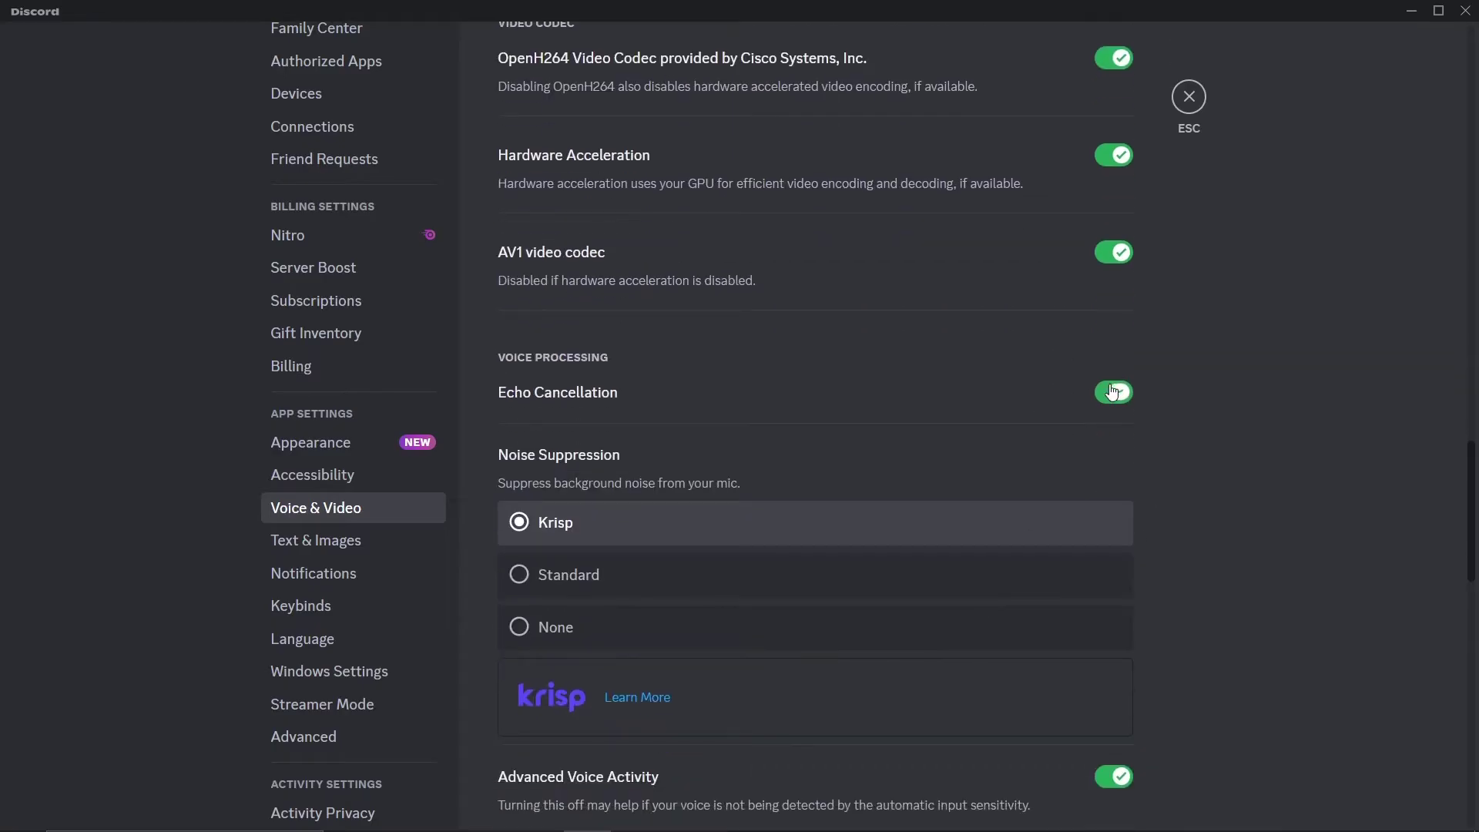
scroll(684, 642, down, 1)
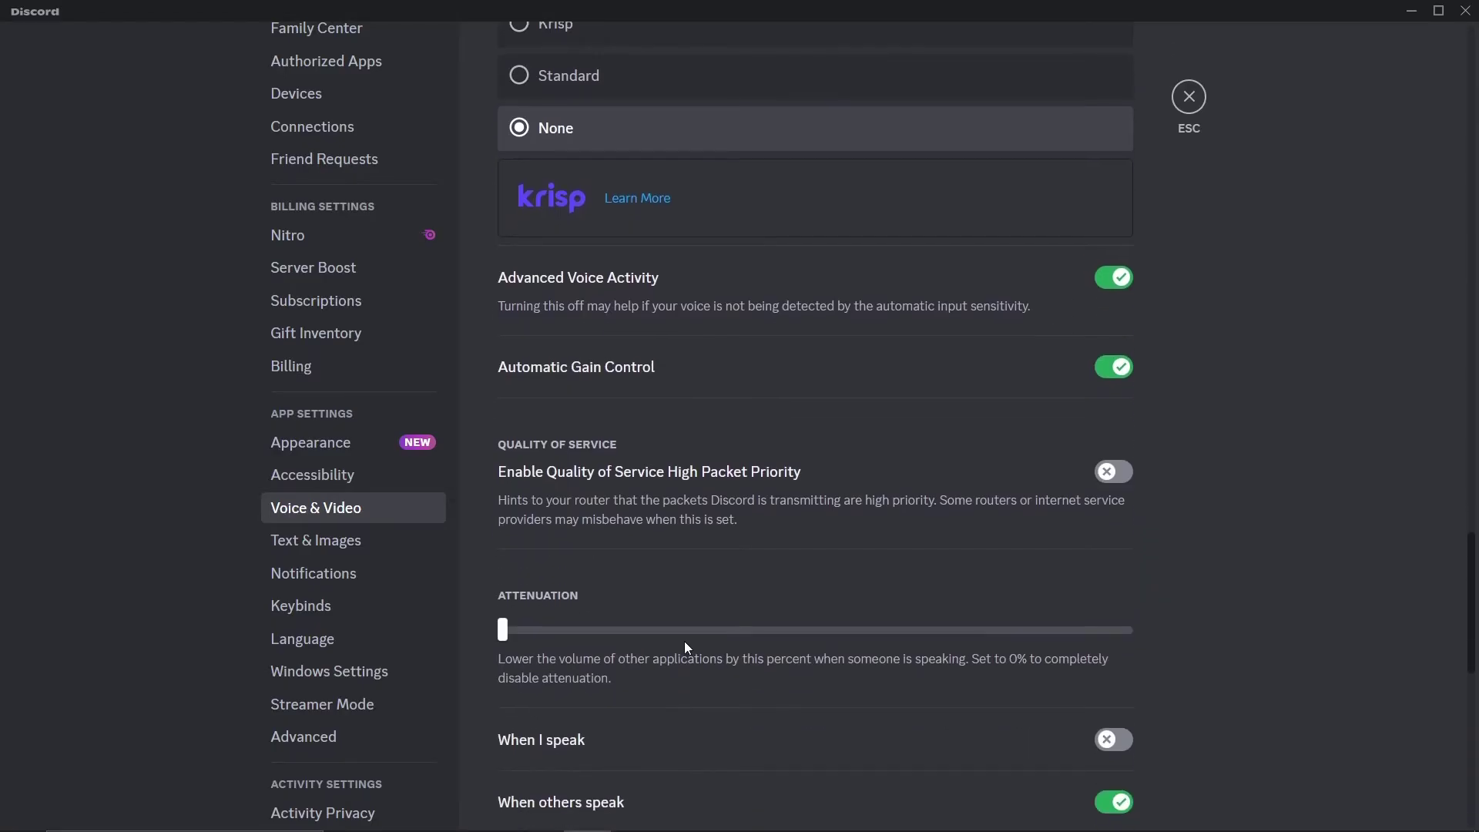
scroll(684, 642, down, 2)
scroll(684, 641, down, 1)
scroll(684, 641, down, 2)
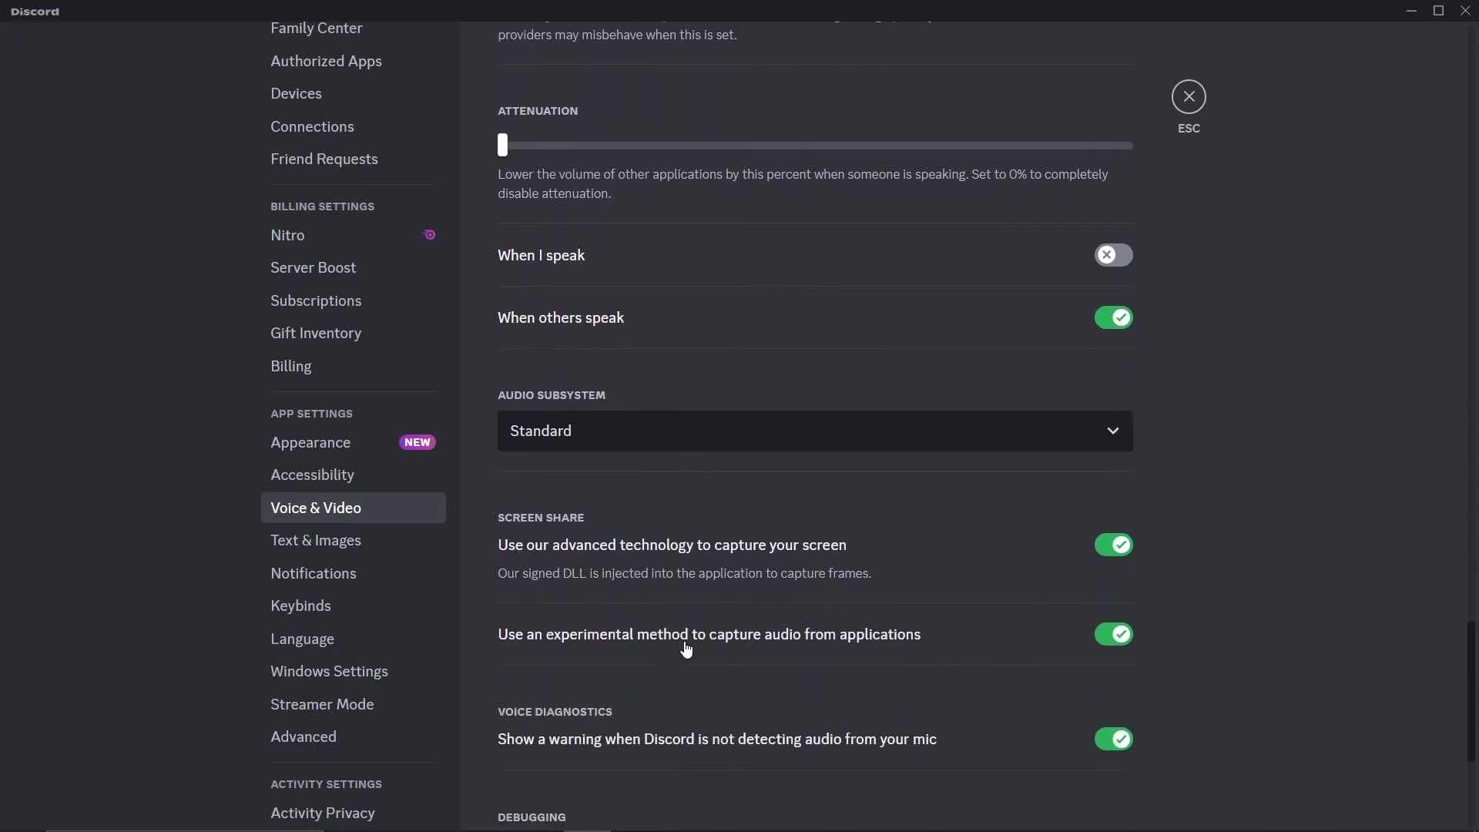
scroll(685, 647, down, 2)
scroll(684, 648, down, 1)
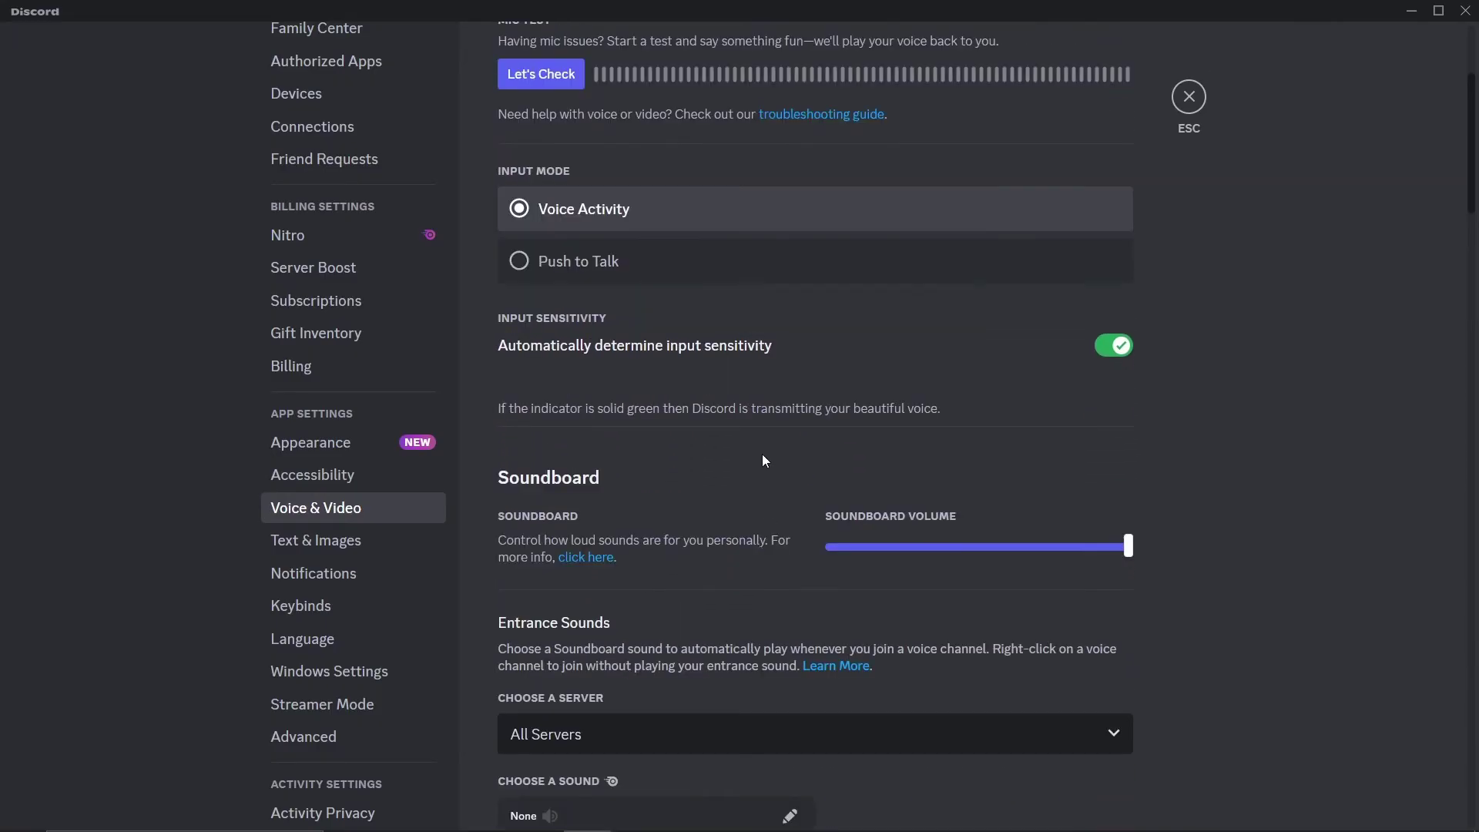
click(1127, 348)
mouse_move(753, 380)
mouse_down()
mouse_move(881, 359)
mouse_move(758, 376)
mouse_up()
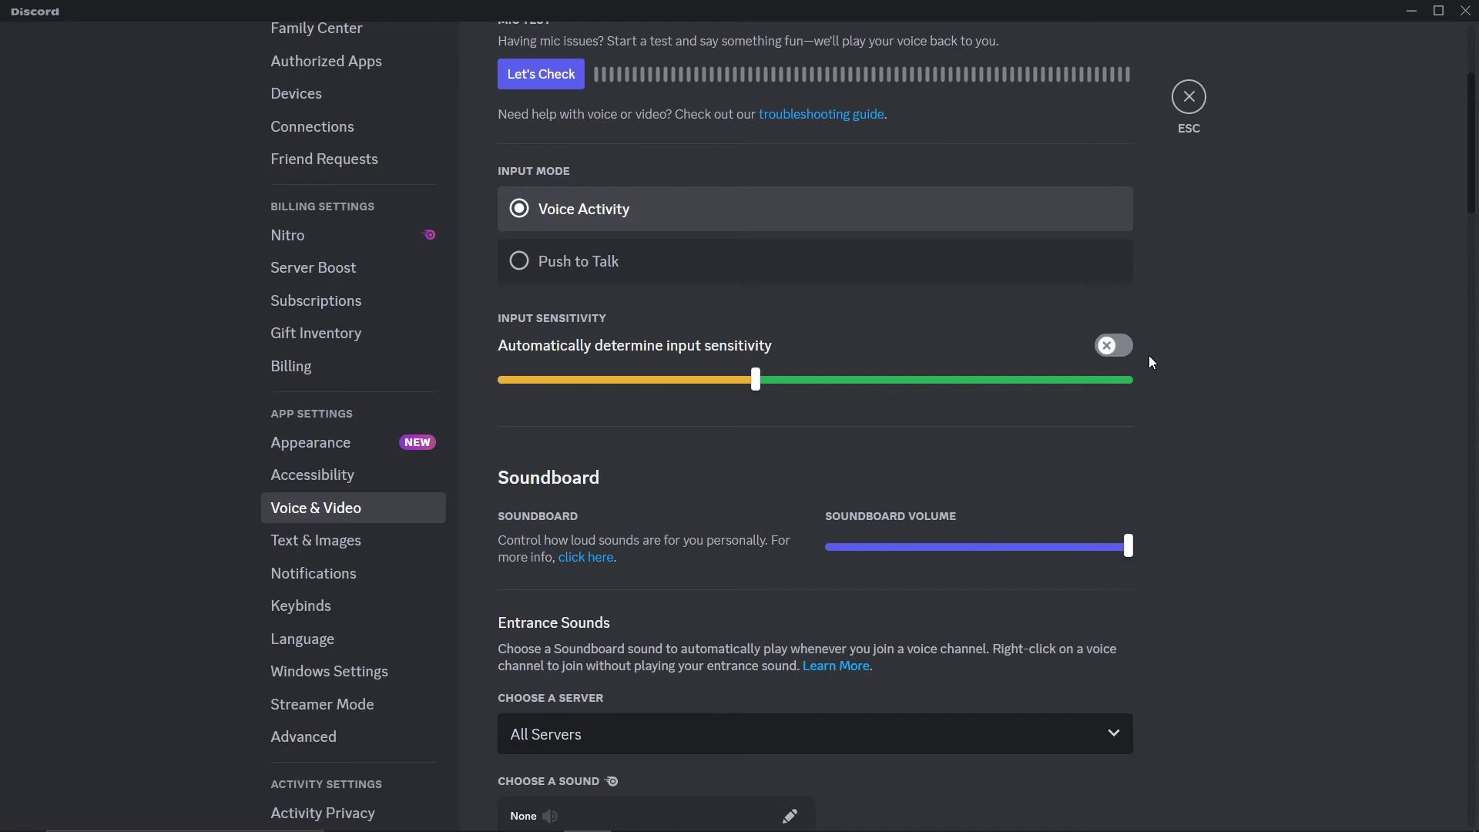
click(1116, 346)
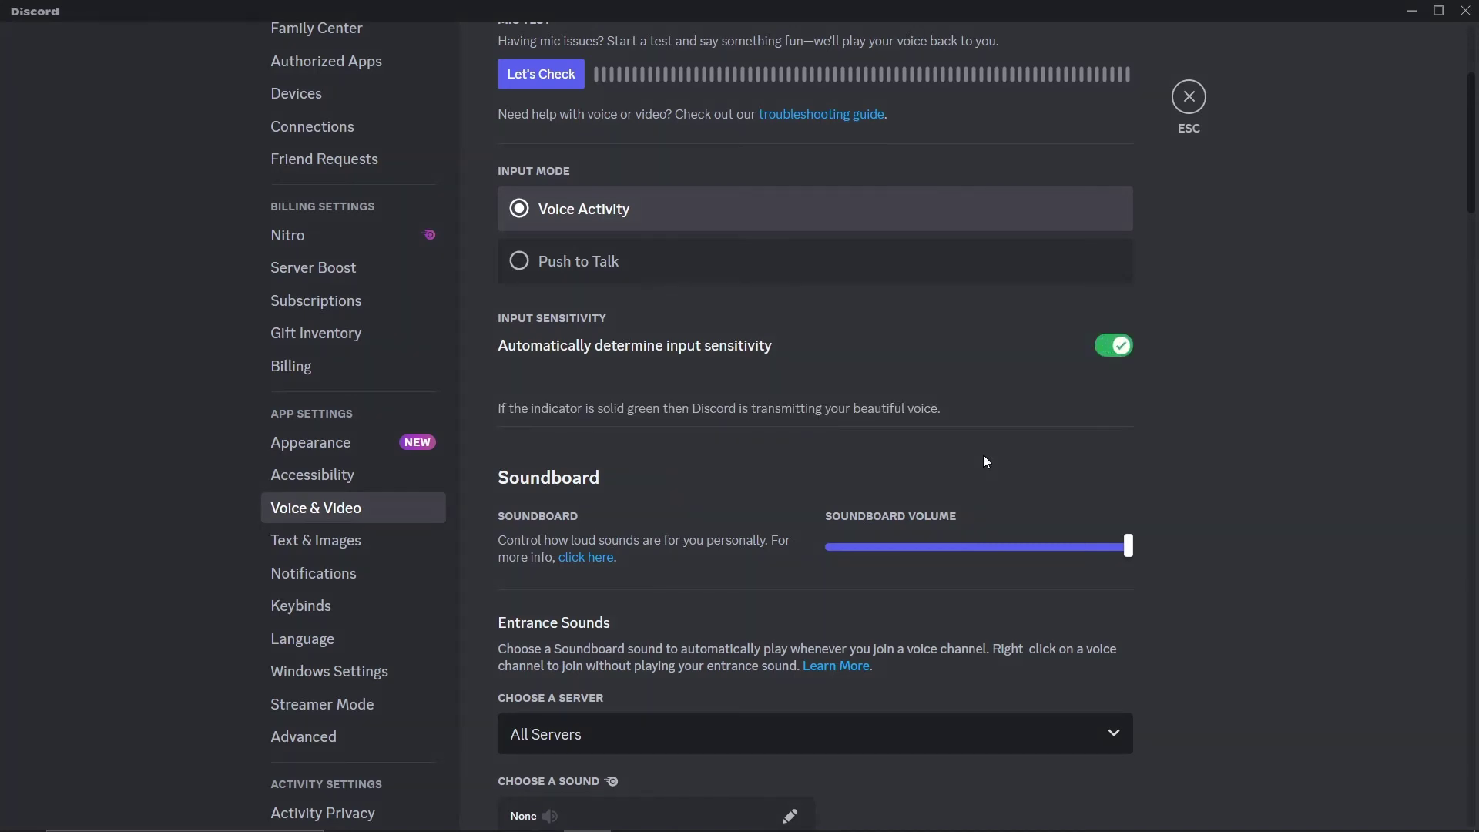